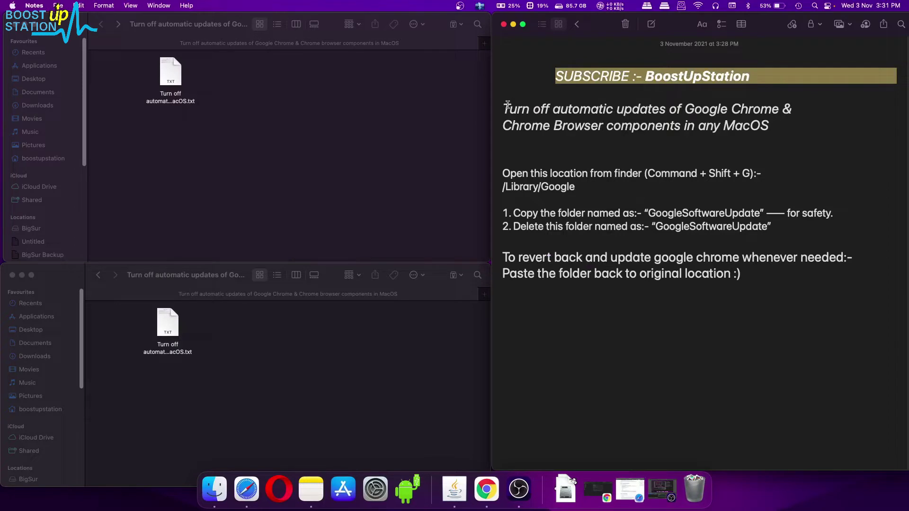
Copy the '/Library/Google' path from the instructions note, then switch to the upper Finder window
mouse_move(506, 108)
mouse_down()
mouse_move(724, 111)
mouse_move(613, 126)
mouse_move(772, 125)
mouse_up()
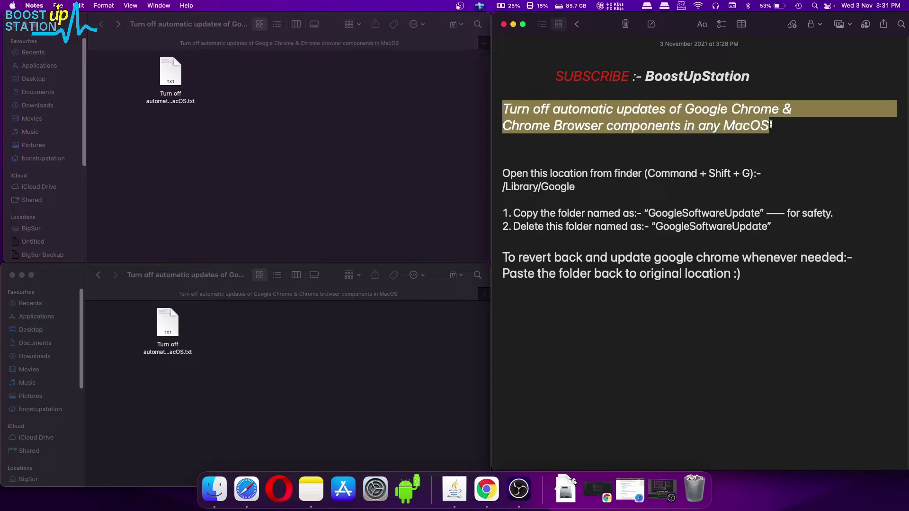
click(771, 125)
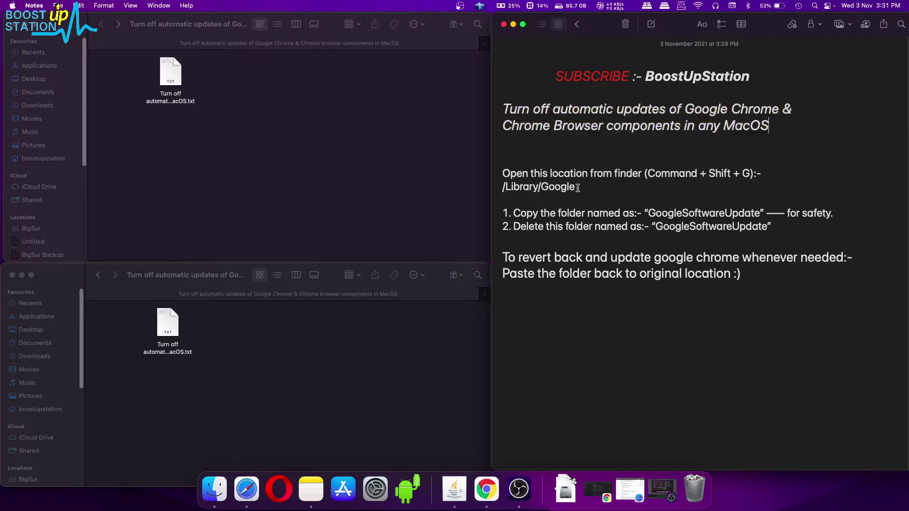
drag(578, 188, 504, 188)
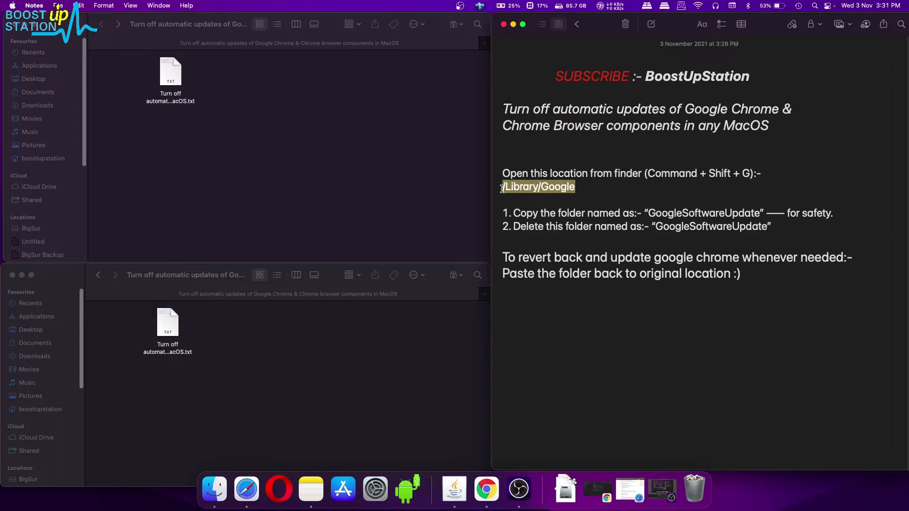
right_click(509, 187)
click(528, 247)
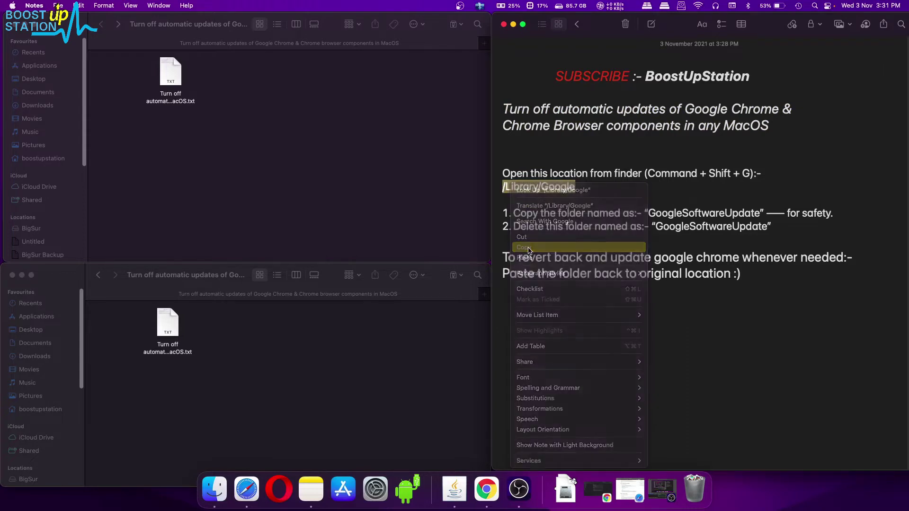
click(318, 172)
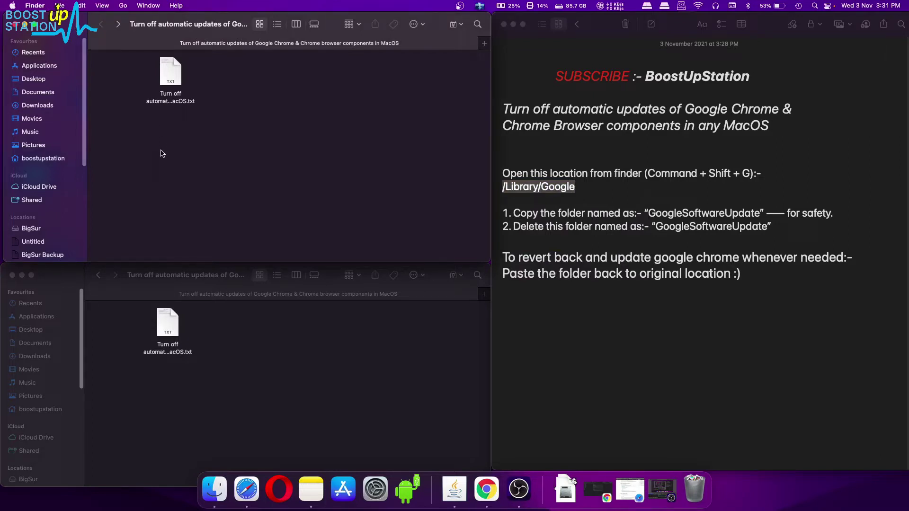
Go to /Library/Google with Go to Folder and open GoogleSoftwareUpdate in column view
key(super+shift+g)
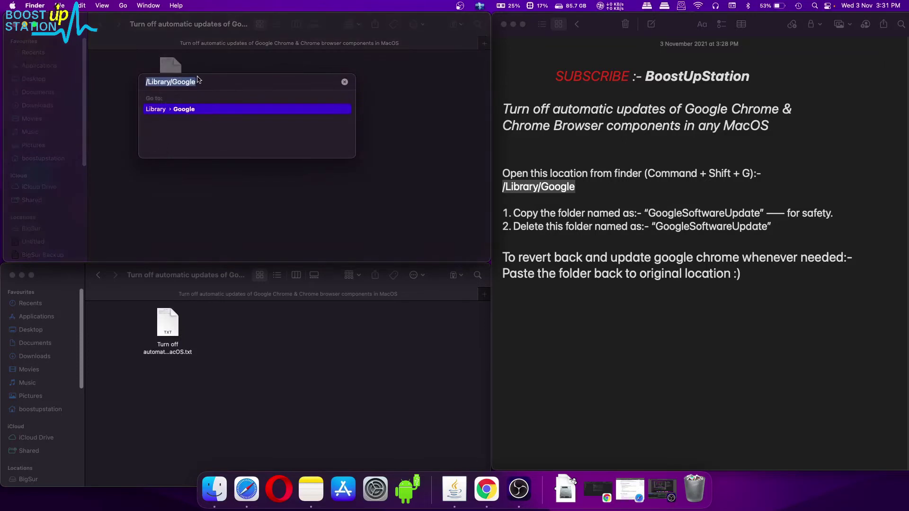
click(201, 82)
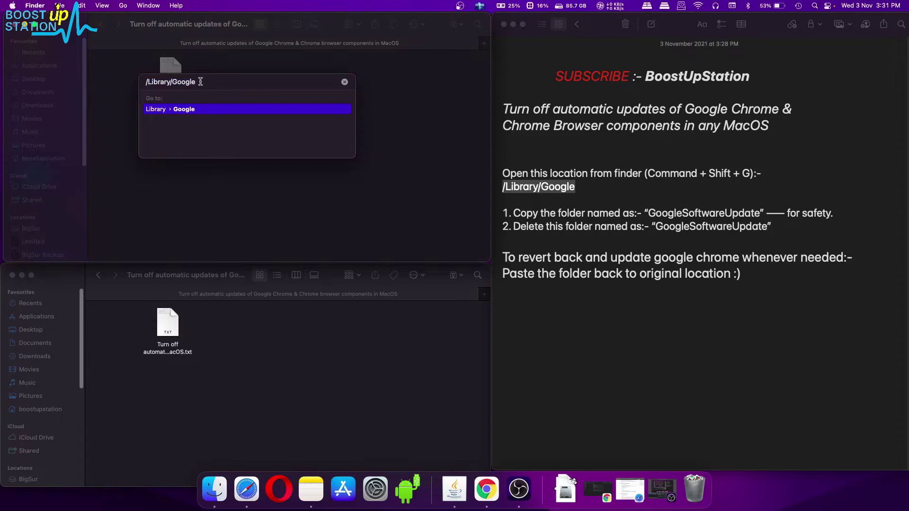
key(Return)
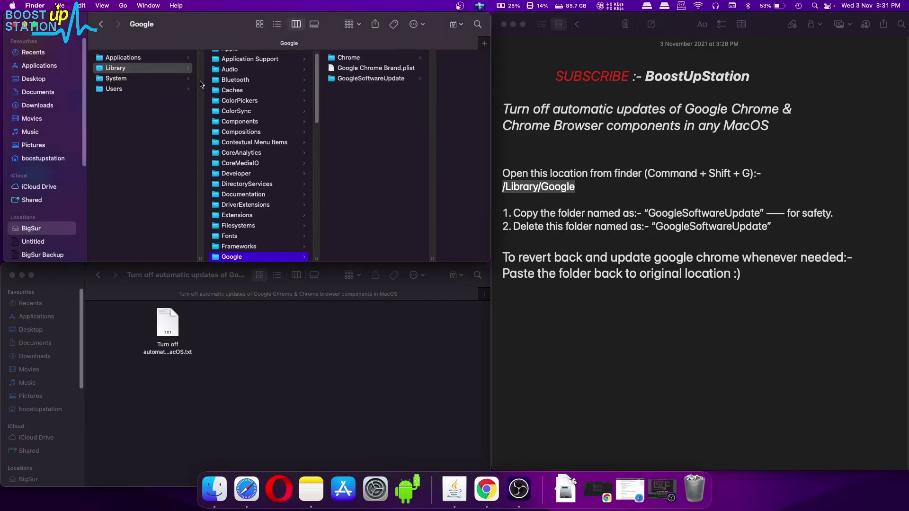
scroll(270, 187, down, 5)
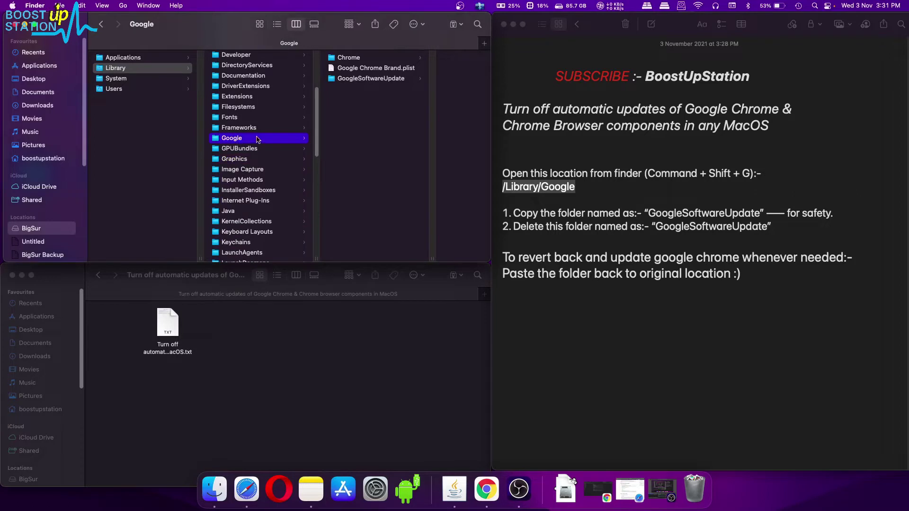
click(369, 79)
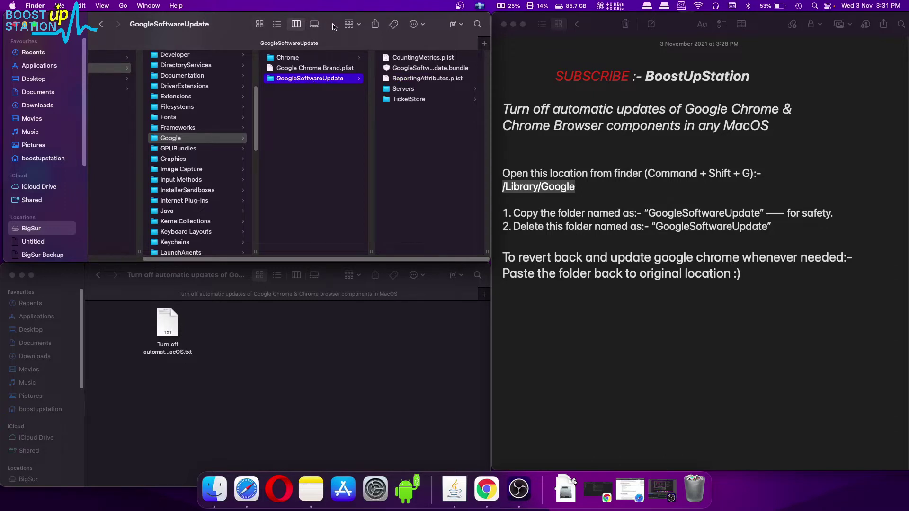
Review the note's copy-the-folder step and its remark about reverting updates
click(611, 274)
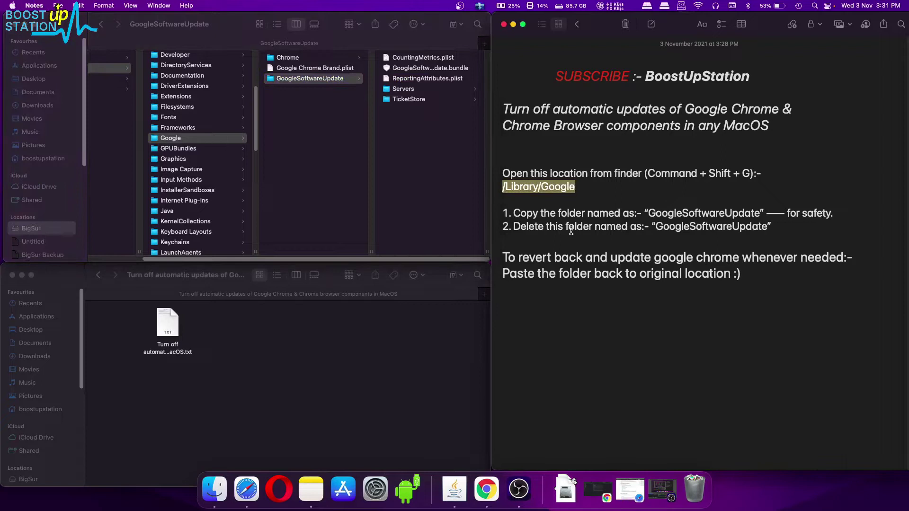
click(515, 213)
drag(515, 214, 632, 217)
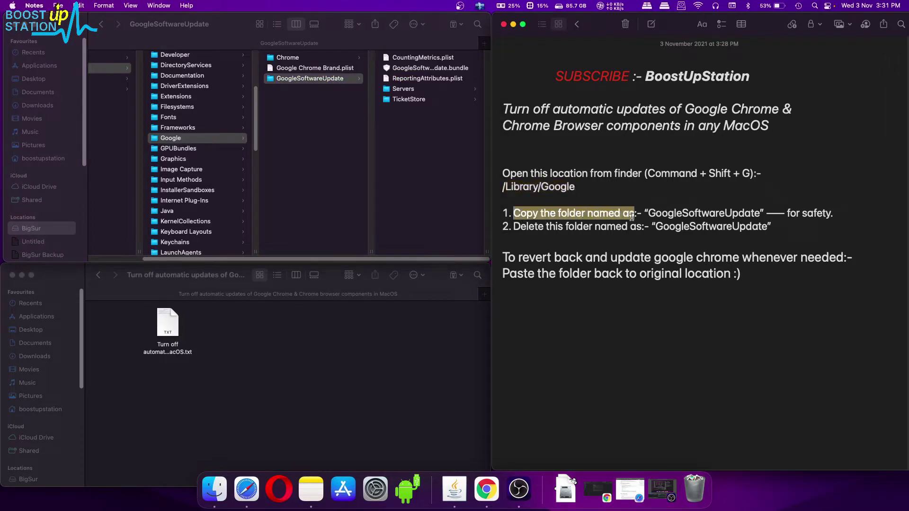
click(600, 255)
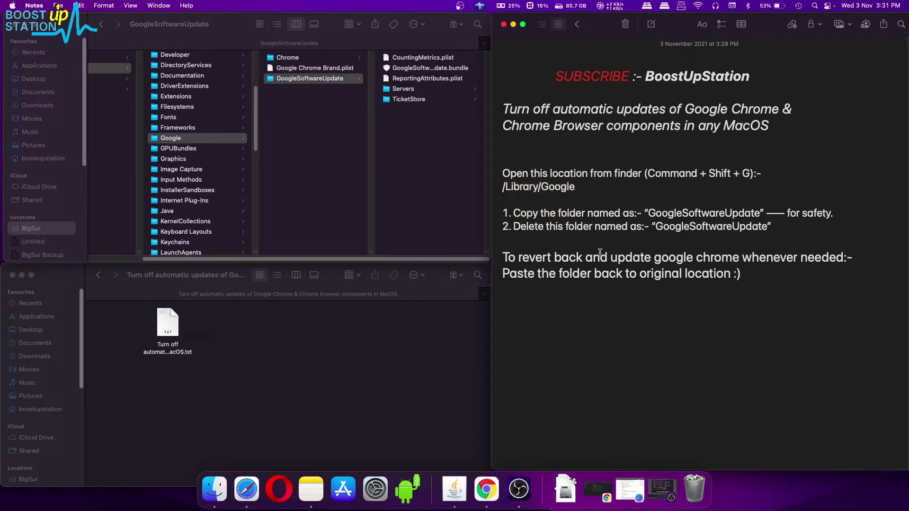
mouse_move(608, 258)
mouse_down()
mouse_move(734, 260)
mouse_move(625, 274)
mouse_up()
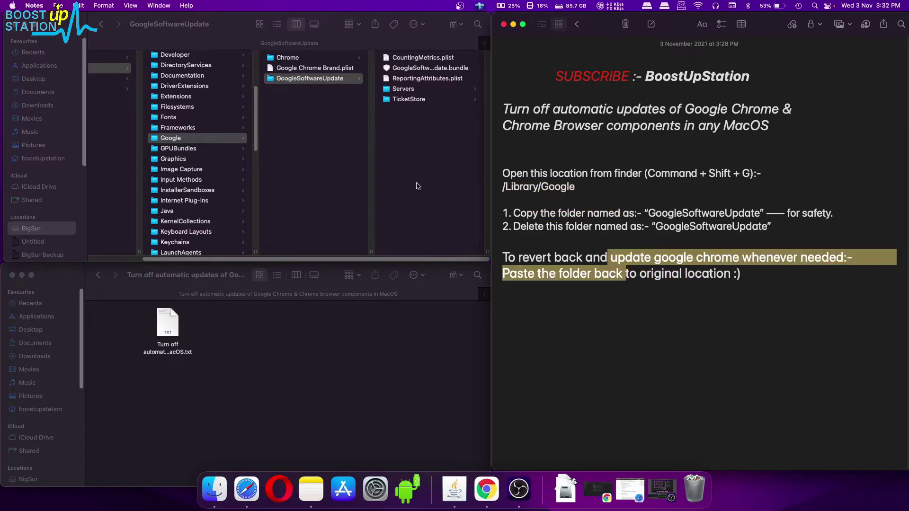
Copy GoogleSoftwareUpdate and paste a backup into the lower Finder window's tutorial folder
click(344, 155)
click(324, 142)
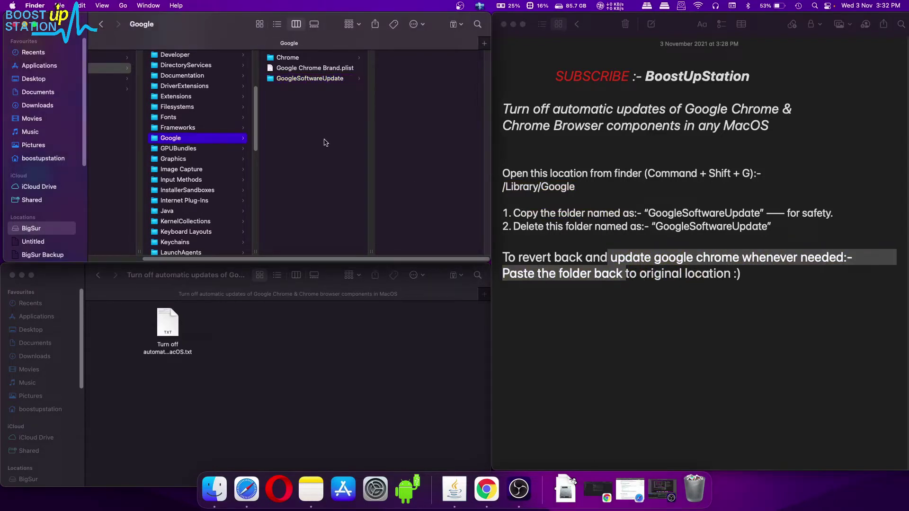
click(322, 82)
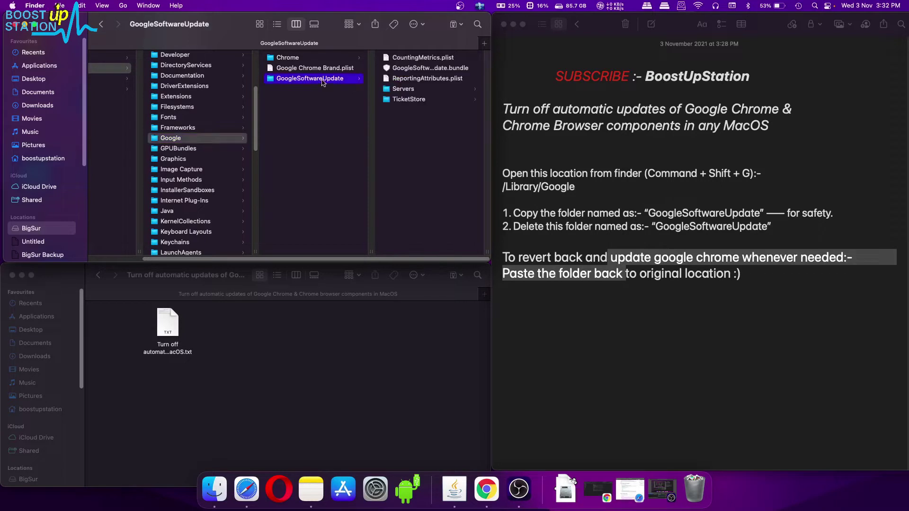
right_click(313, 82)
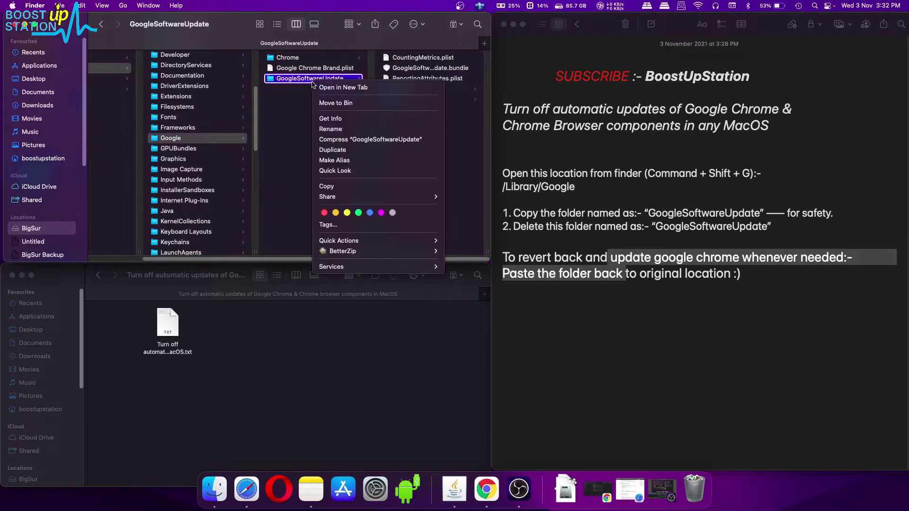
click(338, 188)
click(280, 320)
right_click(245, 334)
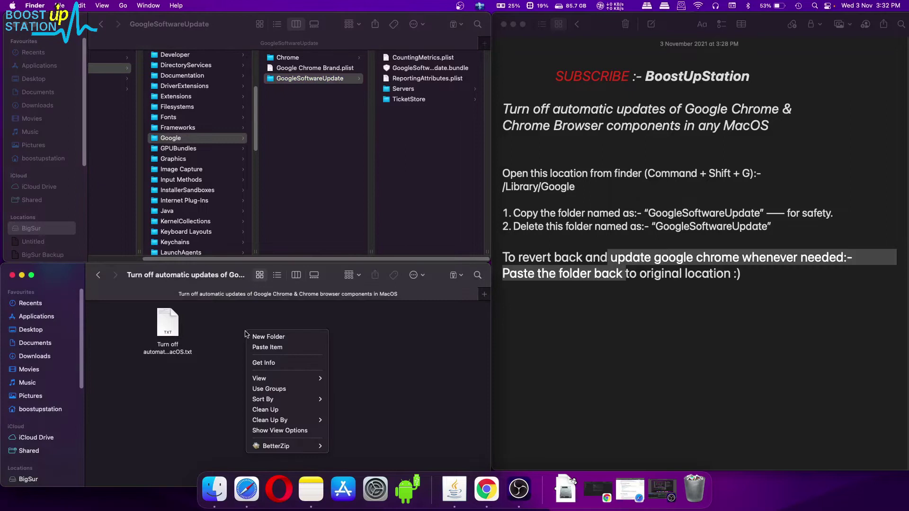
click(287, 349)
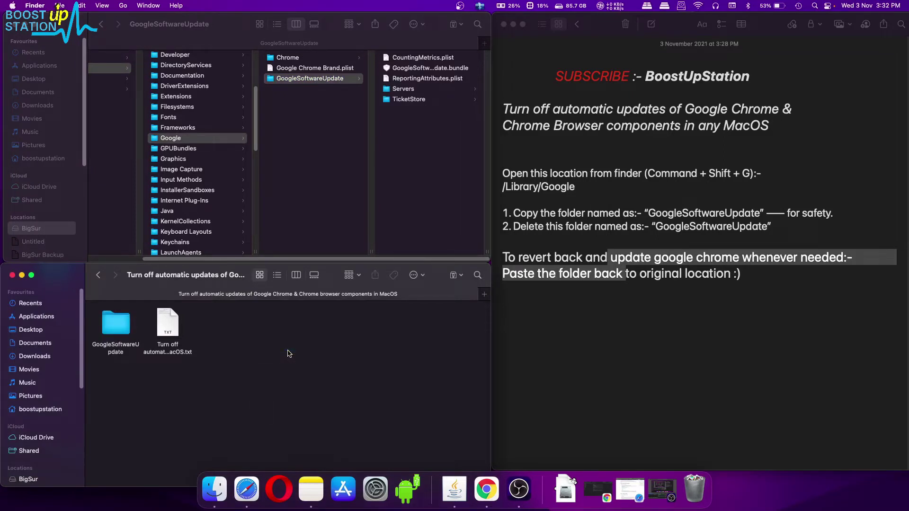
Open Chrome's About Google Chrome page from the three-dot menu
click(487, 490)
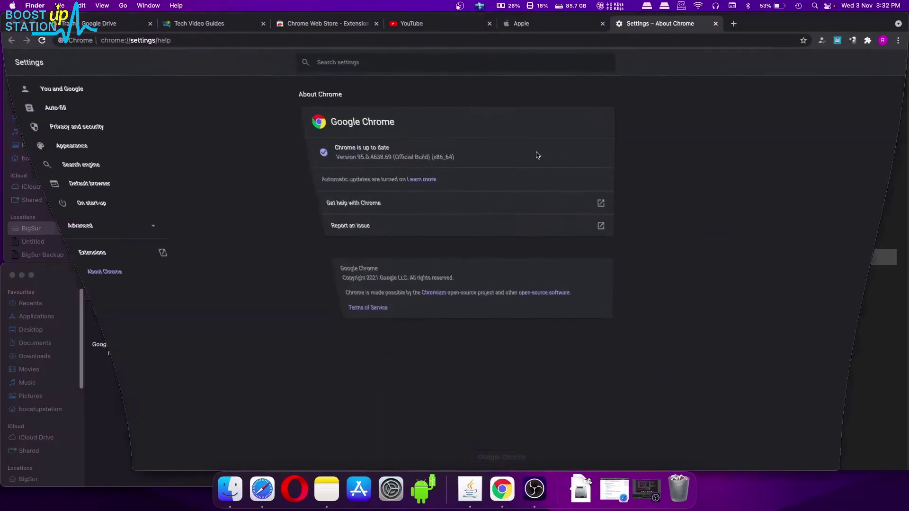
drag(795, 32, 756, 158)
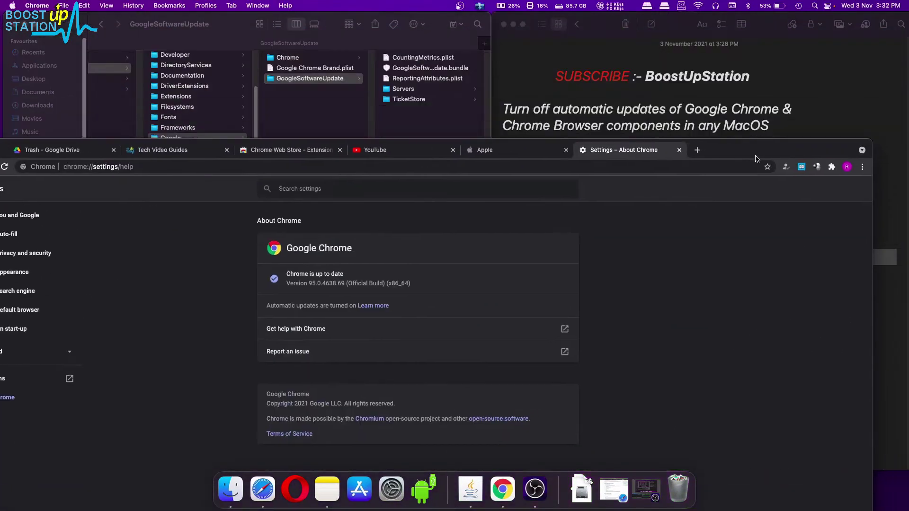
click(697, 150)
click(862, 167)
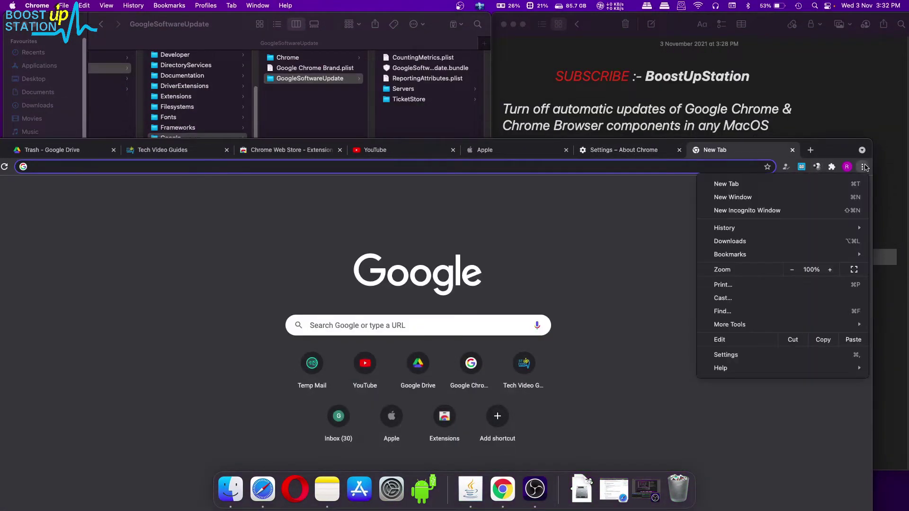
mouse_move(721, 368)
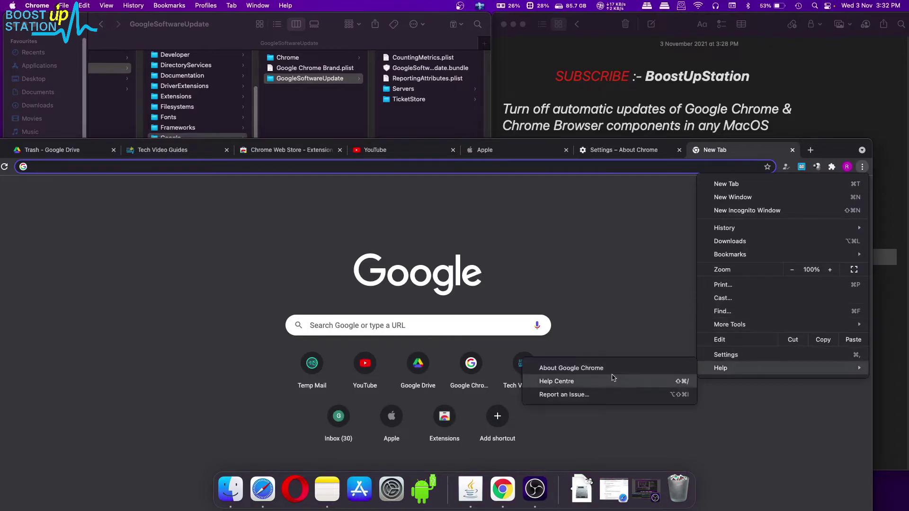
click(562, 369)
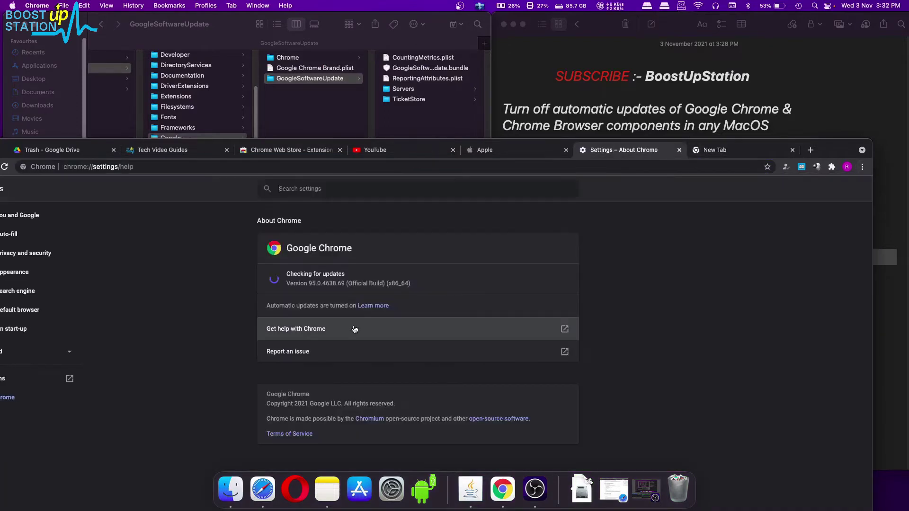
Watch the update check go from 'Checking for updates' to 'Chrome is up to date'
drag(277, 280, 360, 279)
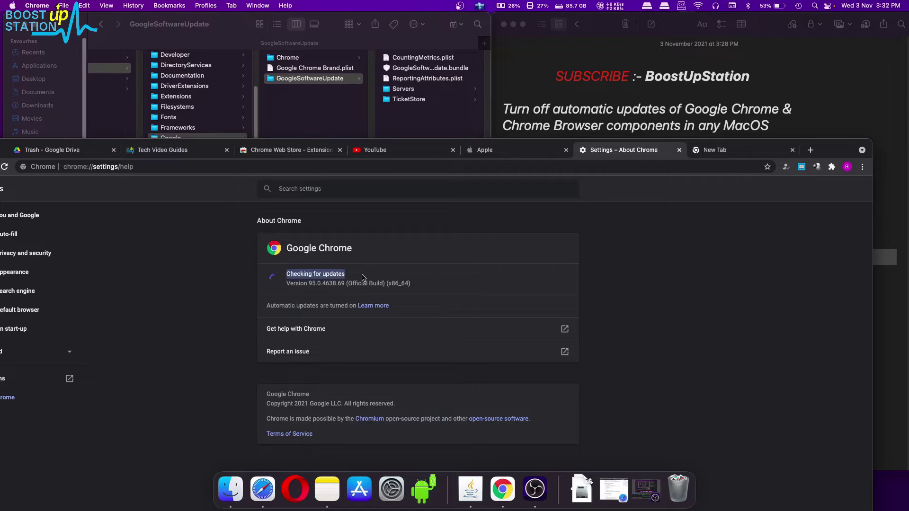
click(361, 280)
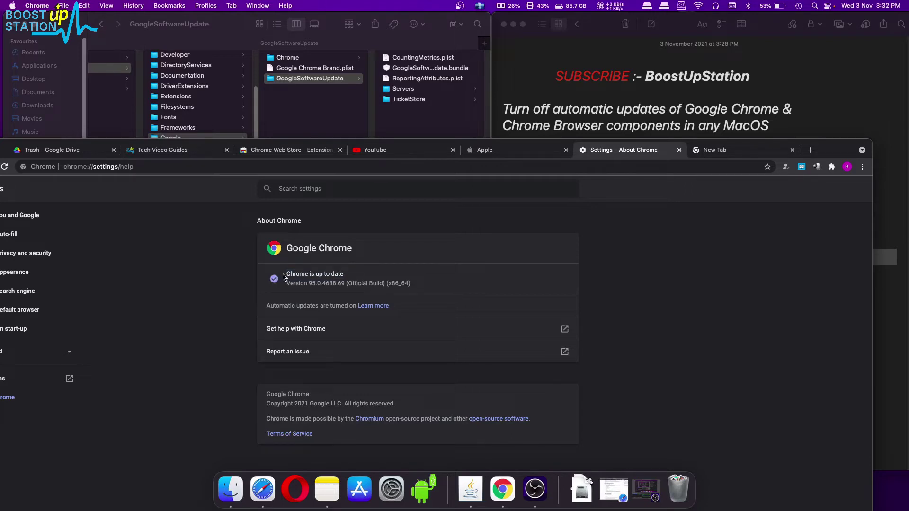
drag(283, 277, 357, 279)
click(357, 279)
drag(827, 153, 828, 285)
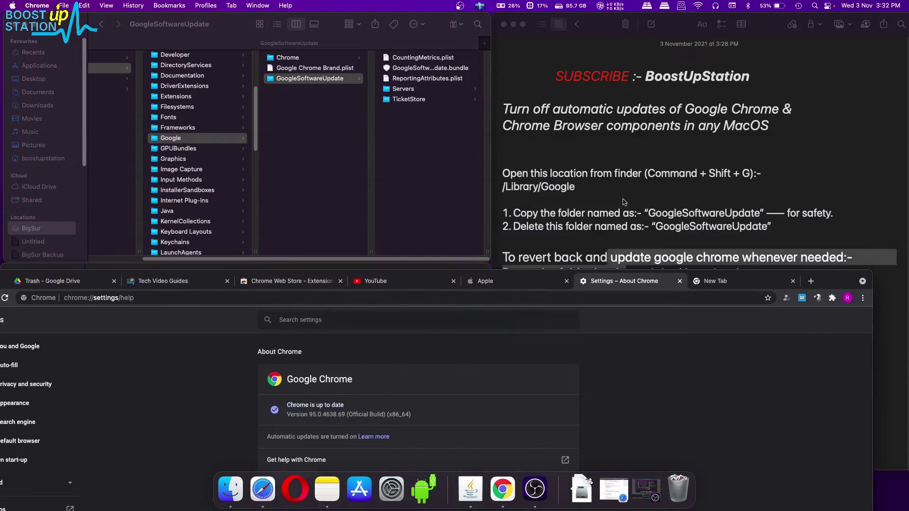
Move GoogleSoftwareUpdate to the Bin, approving with the admin password
click(307, 116)
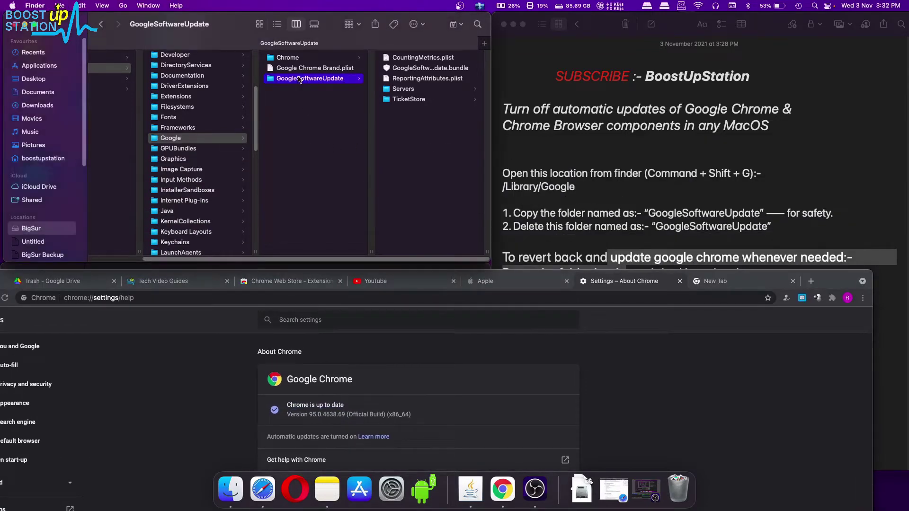
right_click(299, 79)
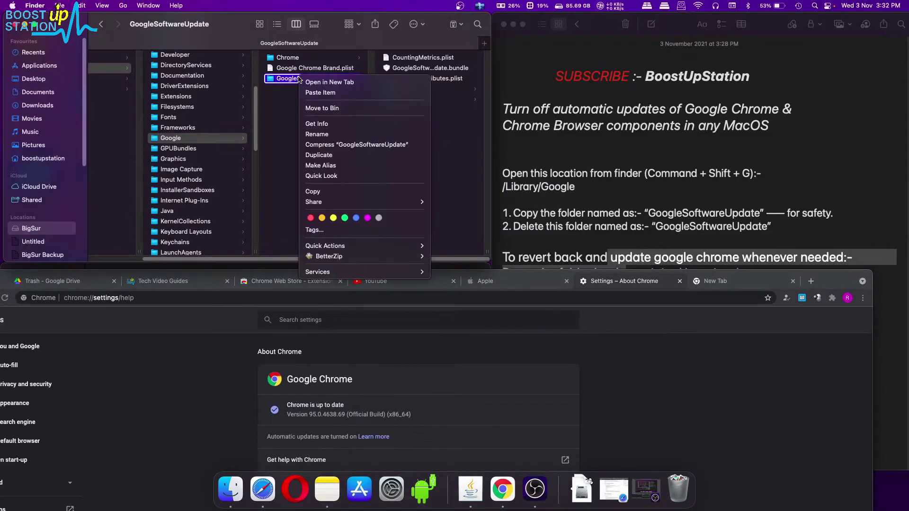
click(321, 109)
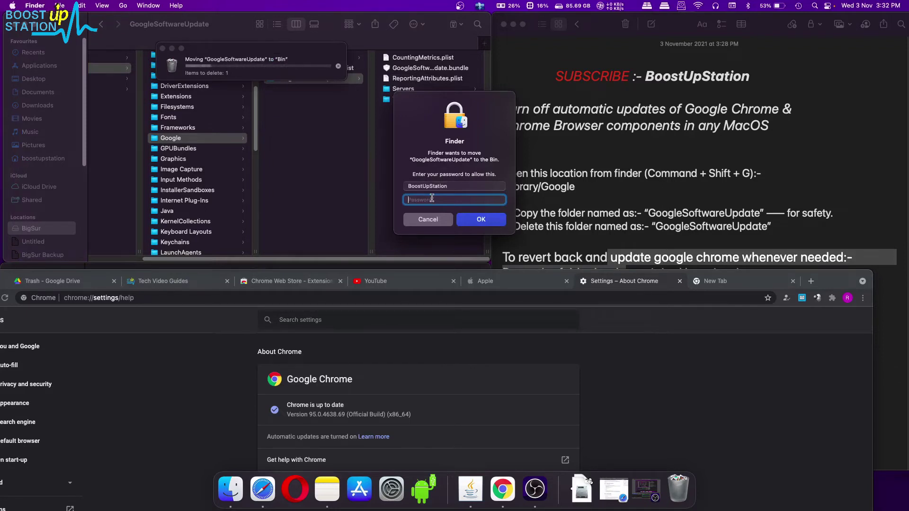
text(•••••)
text(•••••••)
click(467, 218)
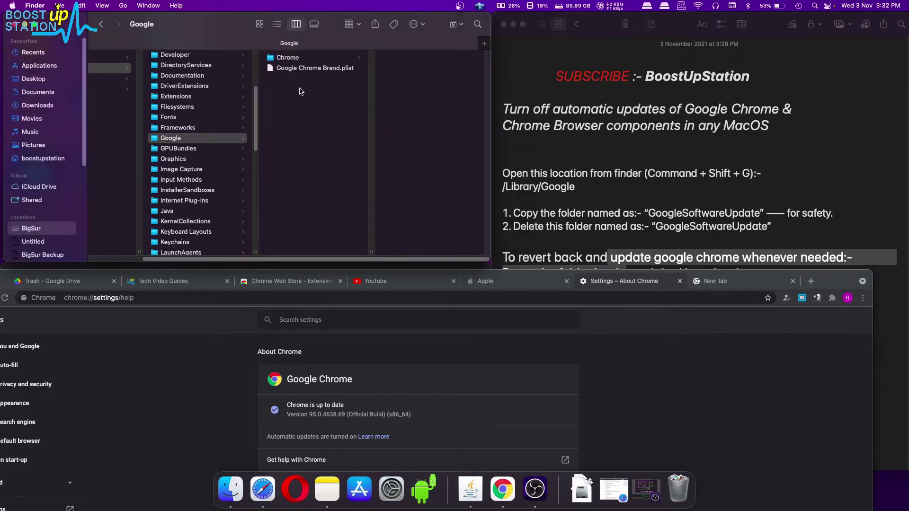
click(298, 82)
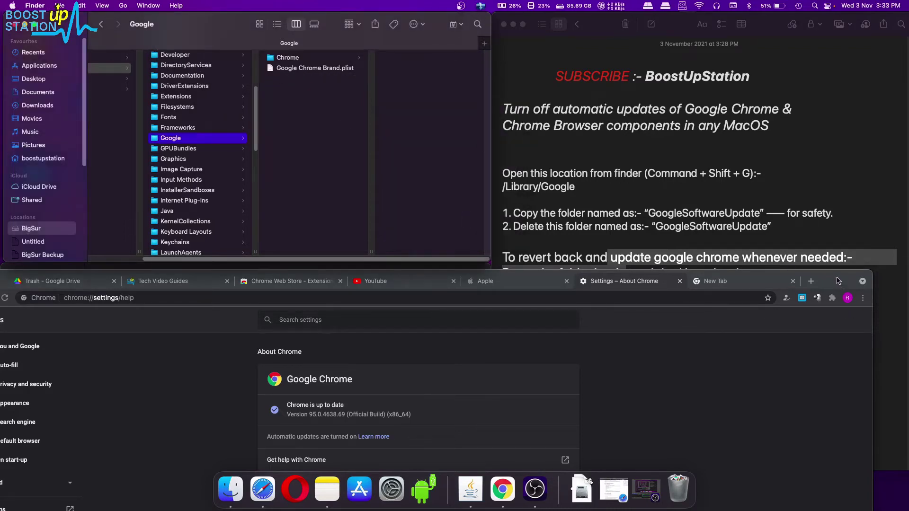
Reload Chrome's About page and confirm it shows 'Update failed (error: 11)'
drag(850, 281, 850, 82)
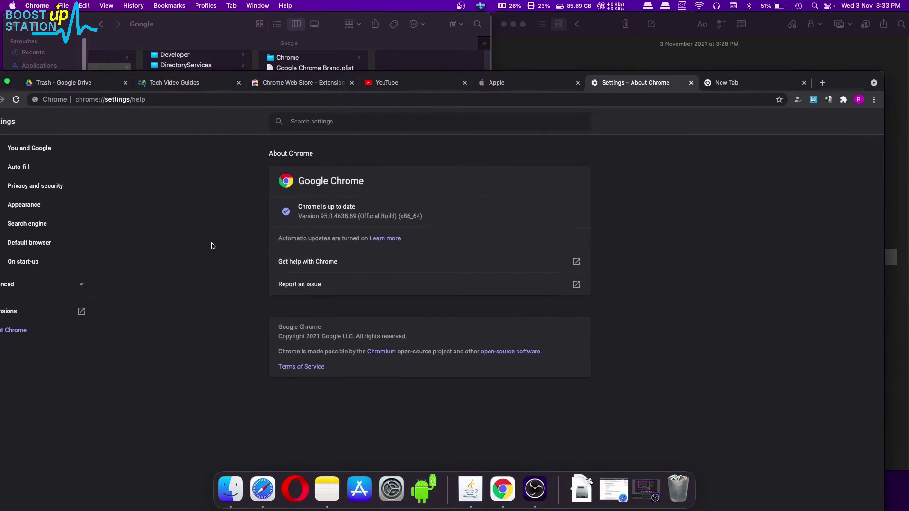
drag(830, 86, 867, 83)
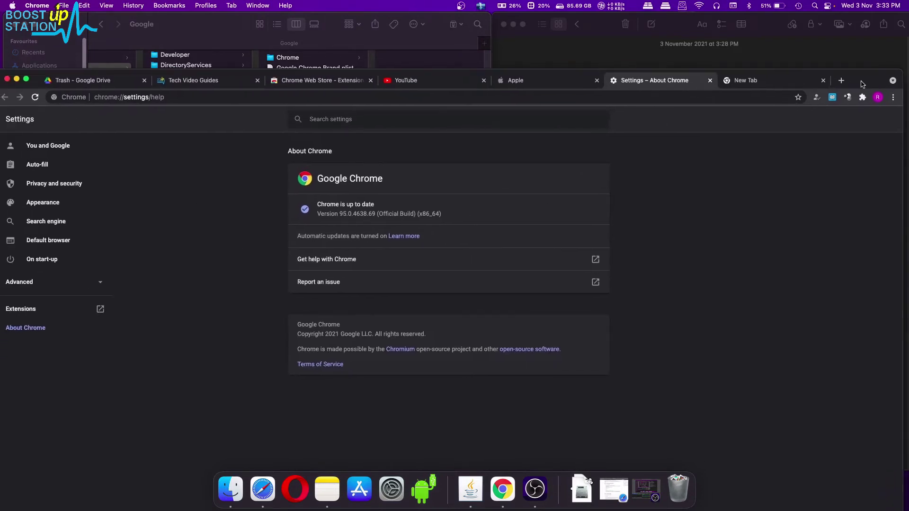
click(40, 97)
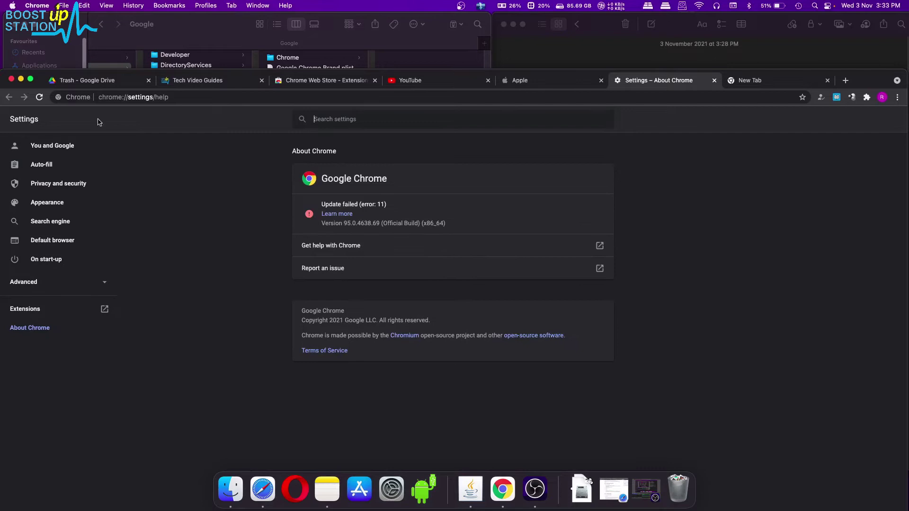
drag(327, 205, 403, 206)
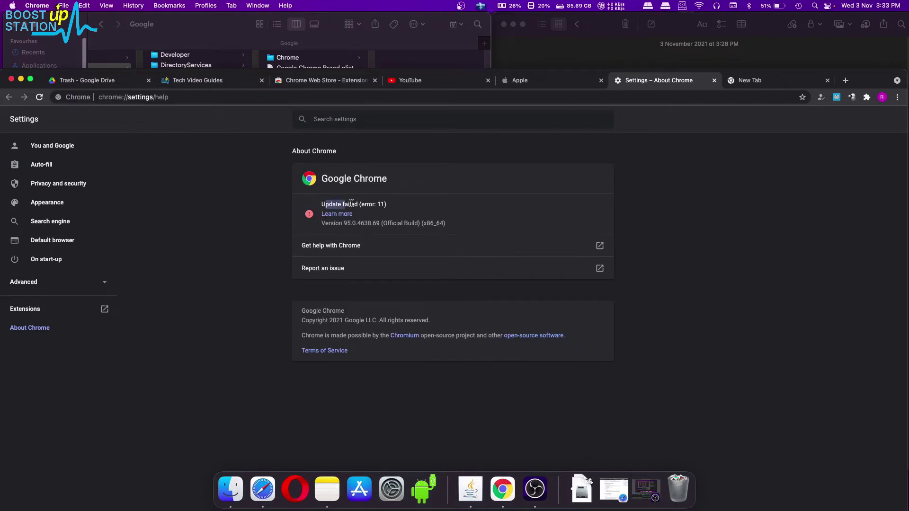
click(404, 205)
mouse_move(868, 80)
mouse_down()
mouse_move(867, 151)
mouse_move(900, 146)
mouse_move(908, 334)
mouse_up()
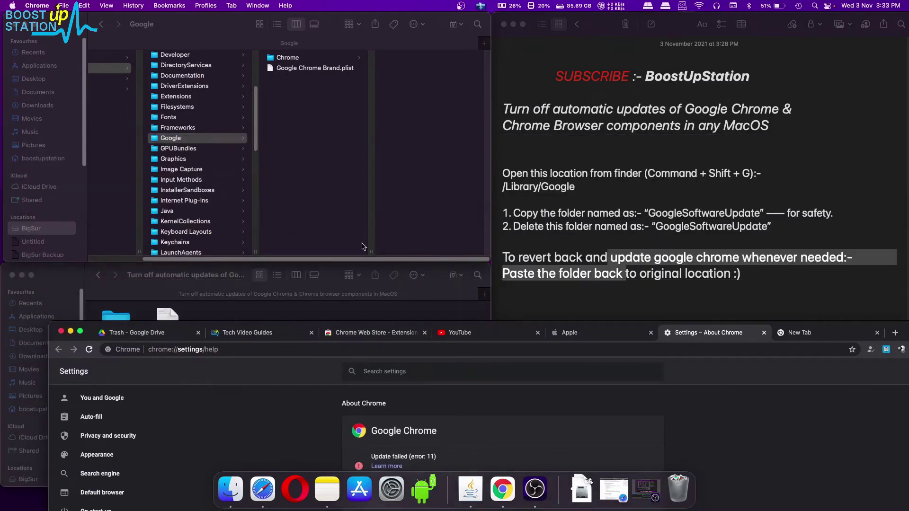
Copy the backup GoogleSoftwareUpdate into /Library/Google, approving with the admin password
click(284, 313)
click(114, 332)
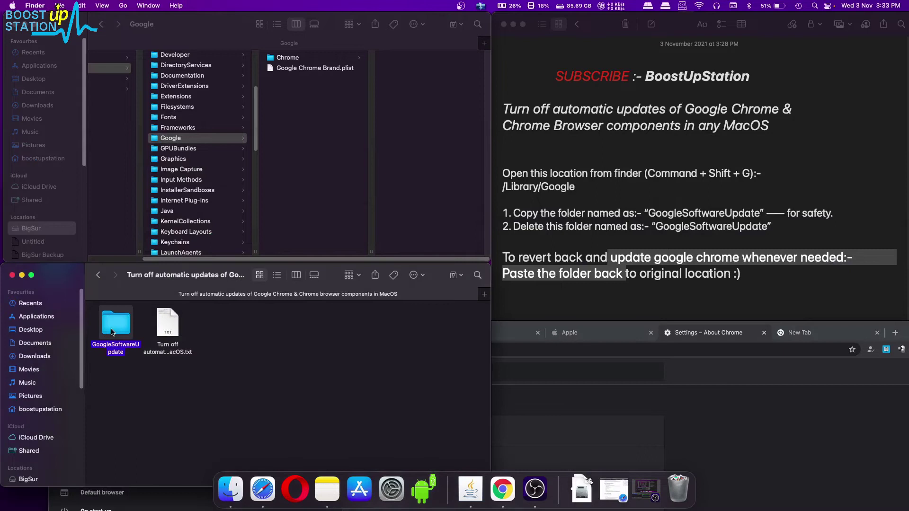
right_click(112, 332)
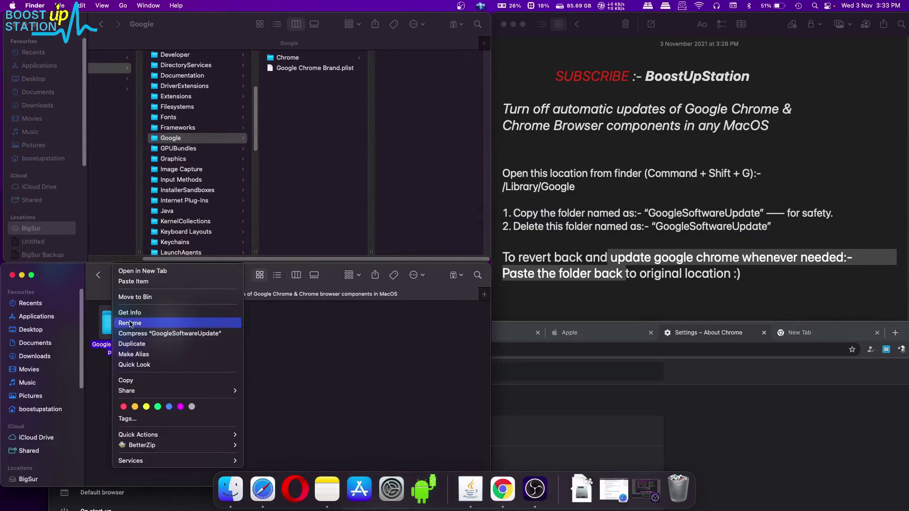
click(143, 379)
click(312, 165)
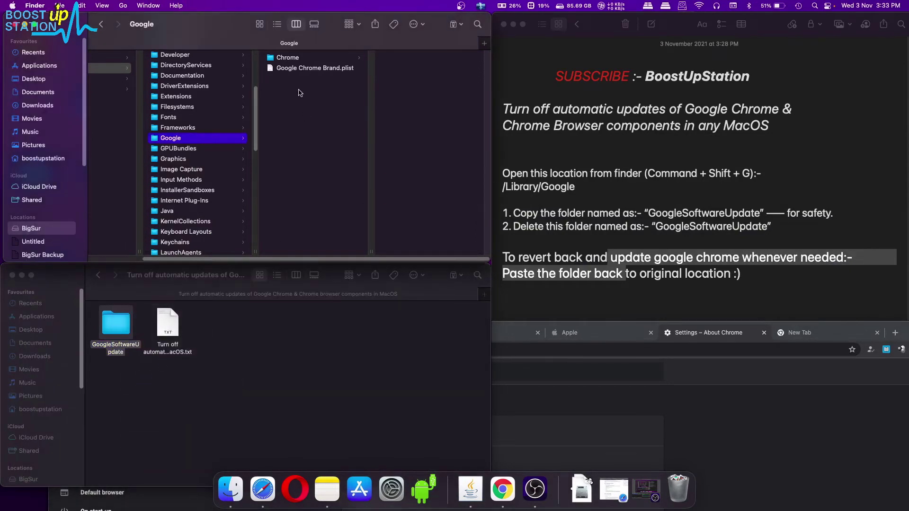
right_click(299, 92)
click(317, 106)
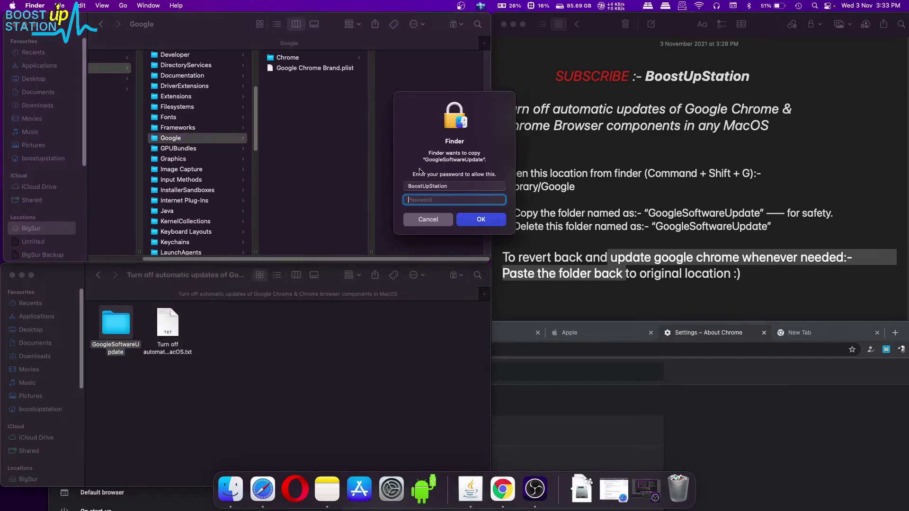
text(••••••••)
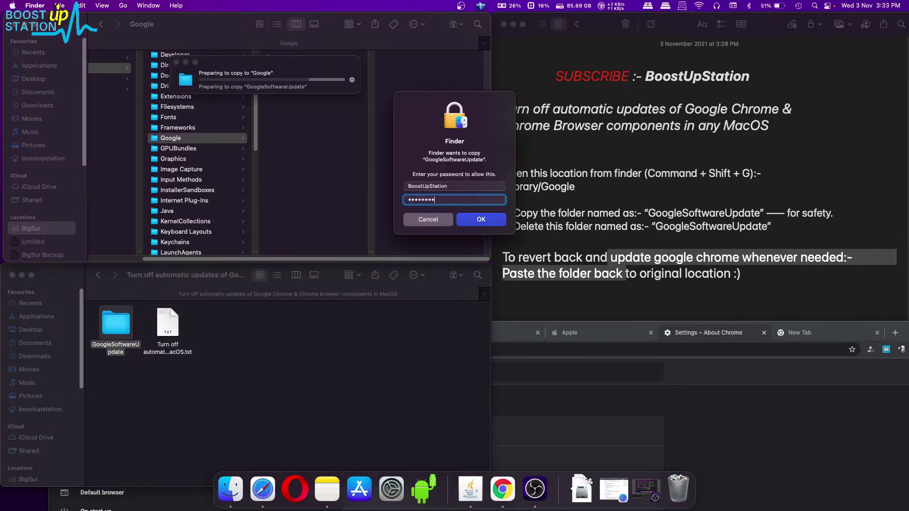
text(••••)
key(Return)
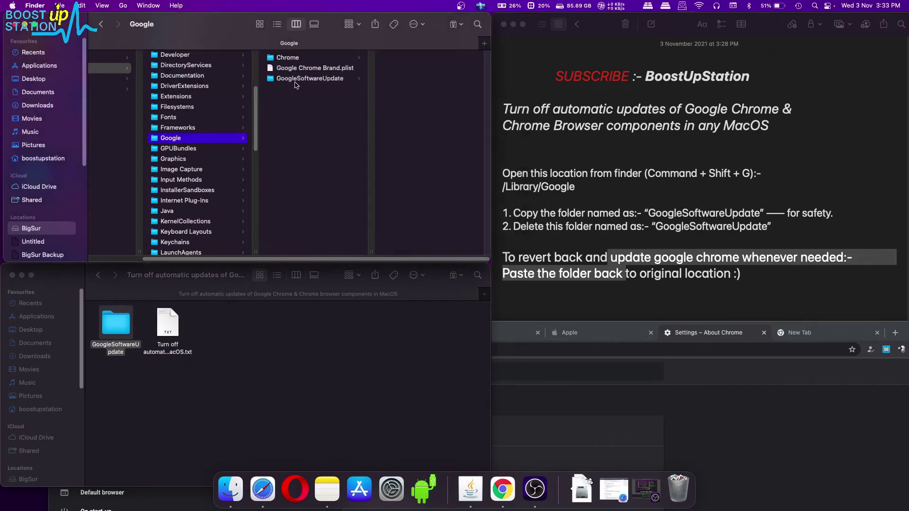
click(296, 80)
Enlarge Chrome, reload the About page and confirm it reports 'Chrome is up to date' again
click(748, 430)
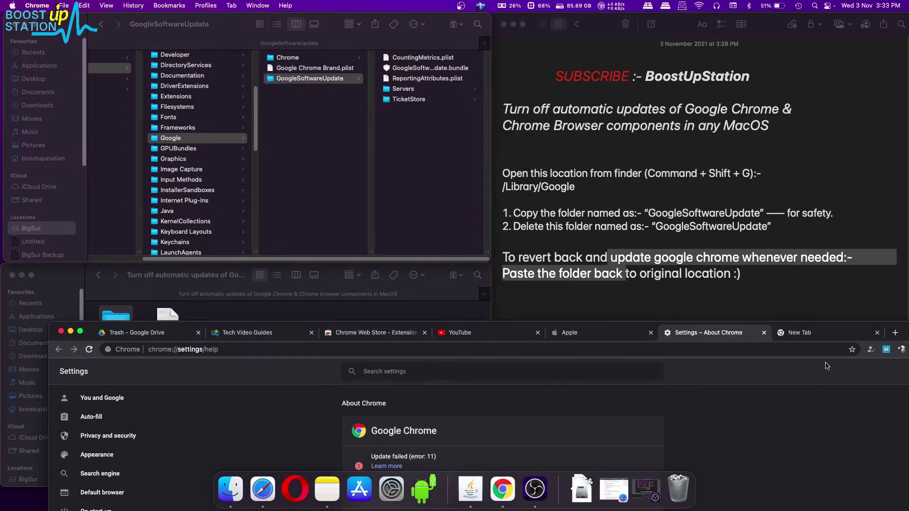
double_click(904, 329)
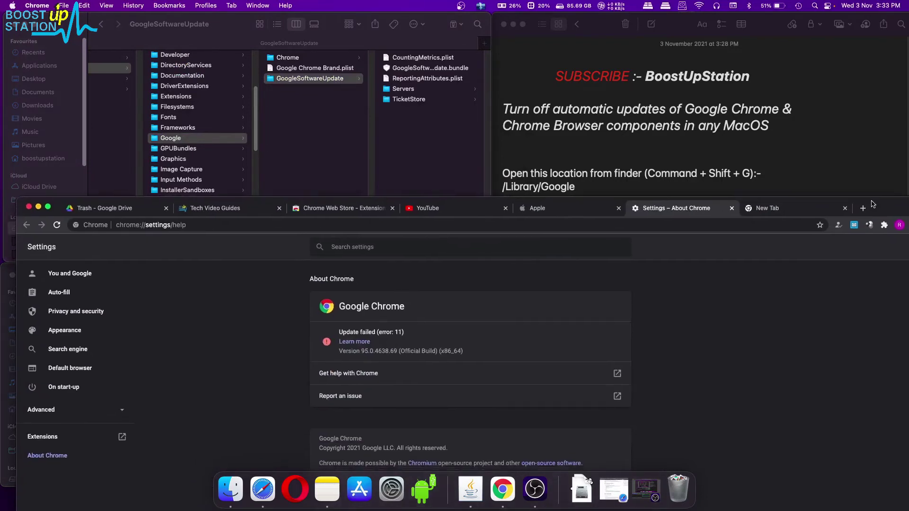
drag(858, 50, 861, 41)
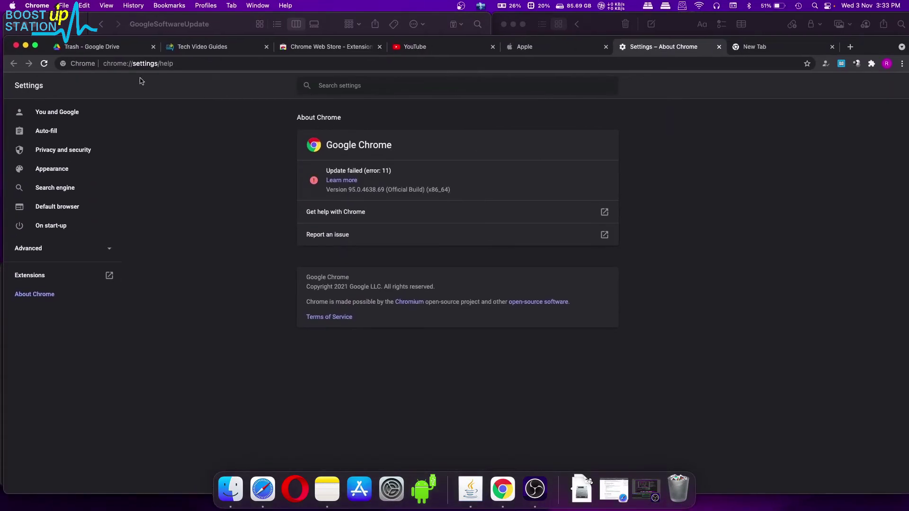
click(43, 64)
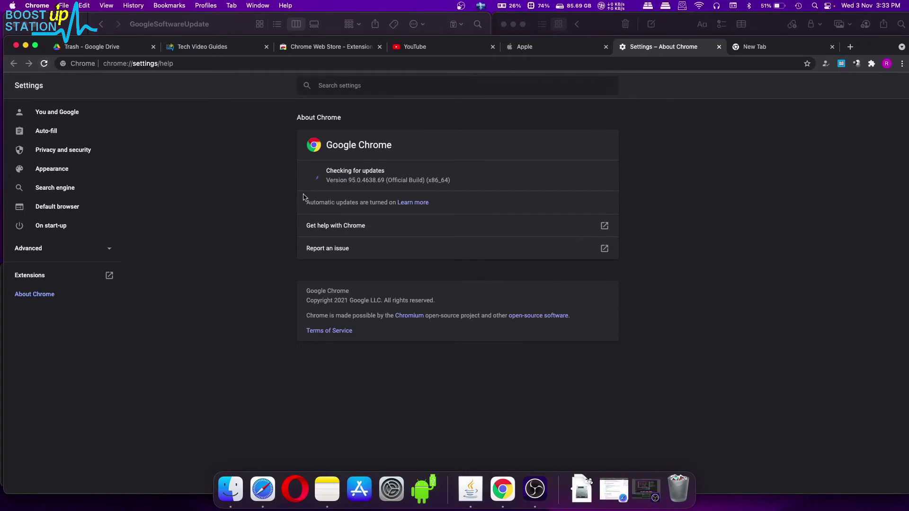
drag(330, 171, 391, 178)
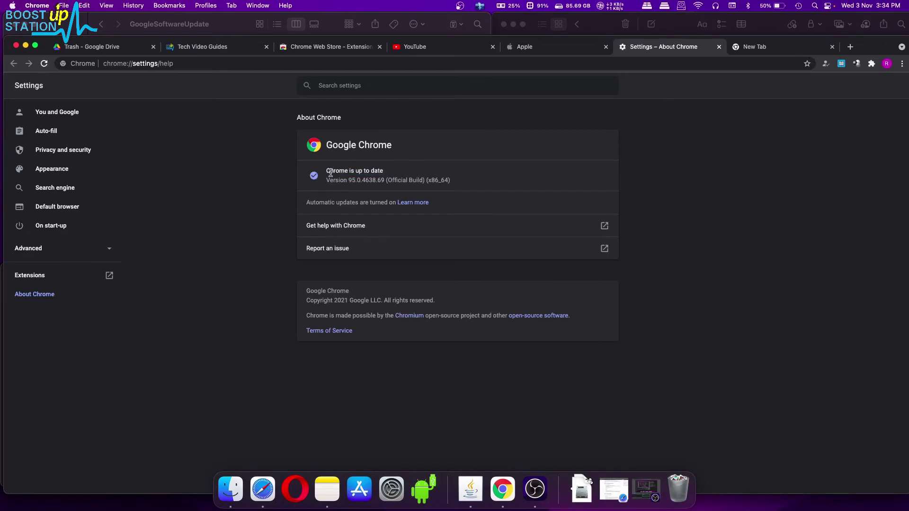
drag(331, 173, 391, 176)
click(633, 185)
drag(872, 46, 820, 347)
click(782, 301)
click(673, 297)
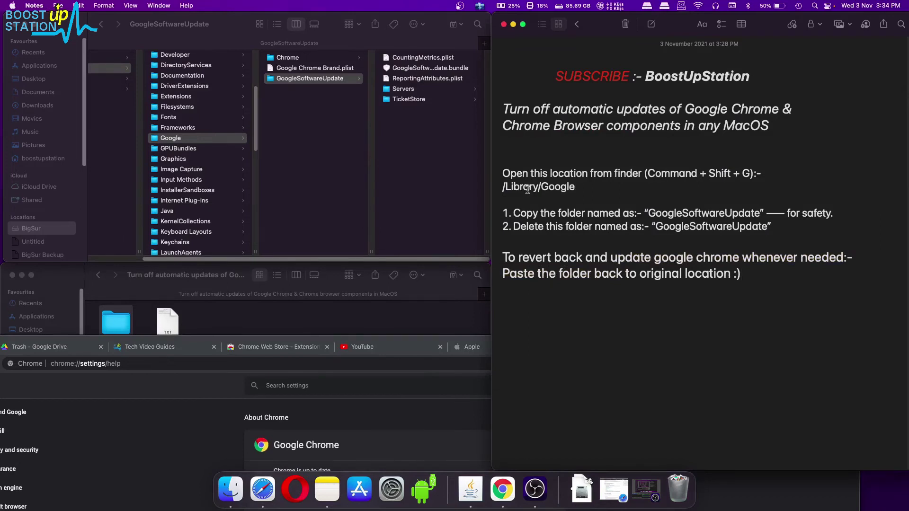
Highlight the note's title and its instructions for reverting the change
drag(523, 109, 642, 111)
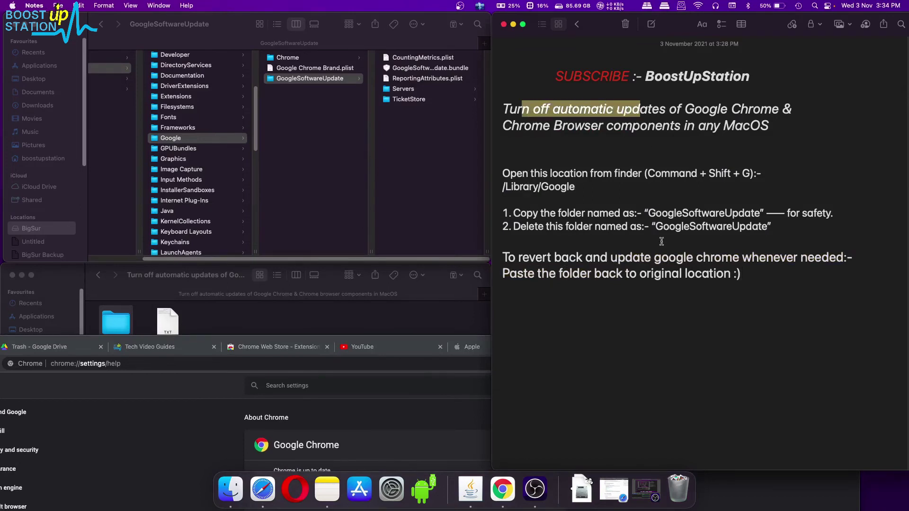
drag(545, 264, 679, 266)
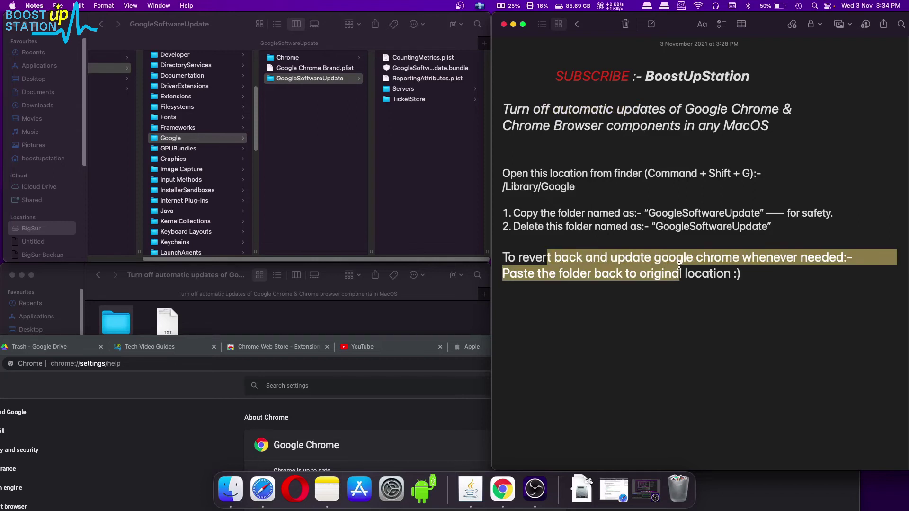
Move GoogleSoftwareUpdate to the Bin again, approving with the admin password
click(134, 421)
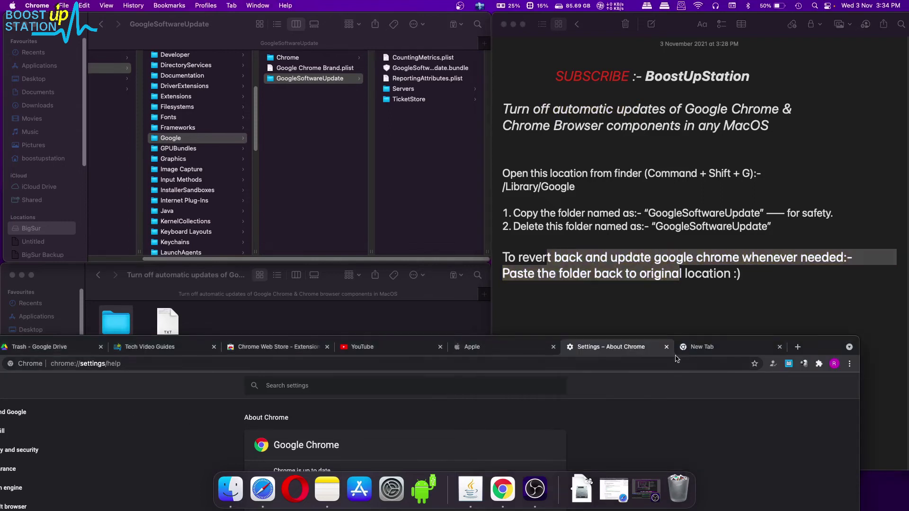
drag(829, 351, 837, 373)
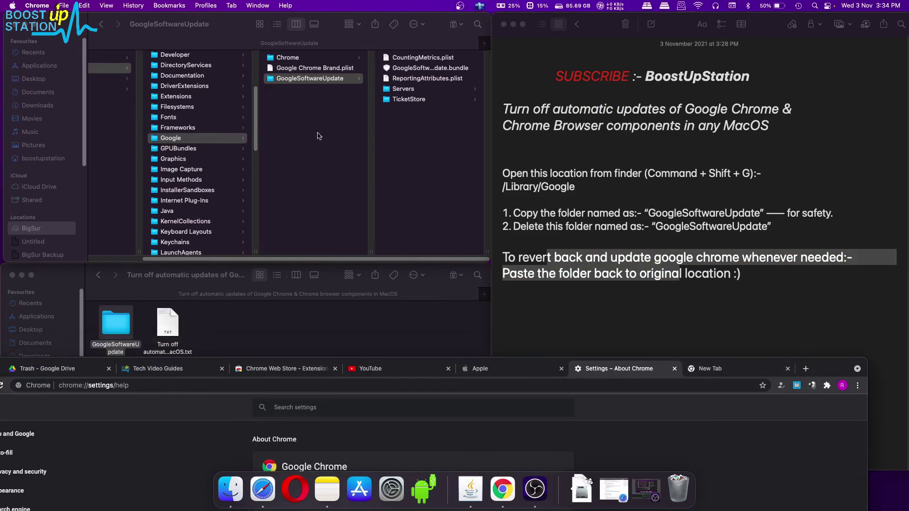
right_click(310, 79)
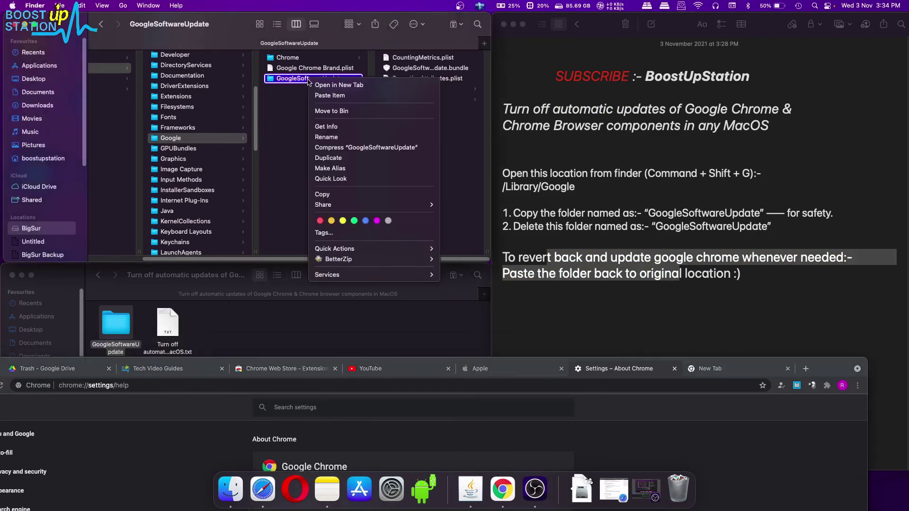
click(334, 111)
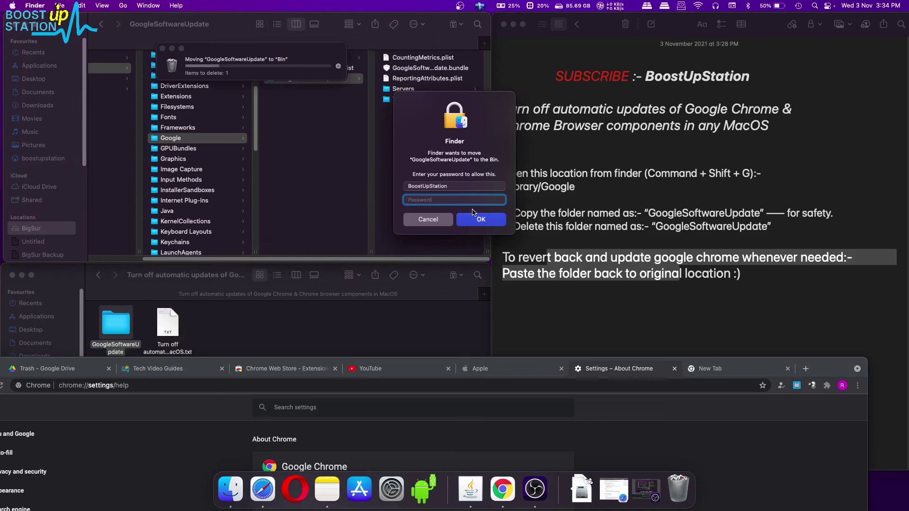
text(••••••)
key(Return)
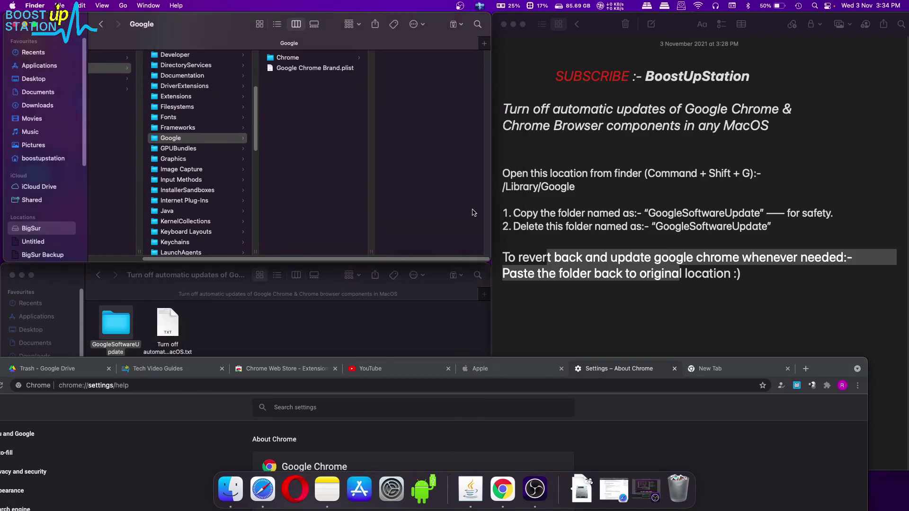
Raise Chrome over the folders, then bring the note forward and highlight its heading
click(830, 369)
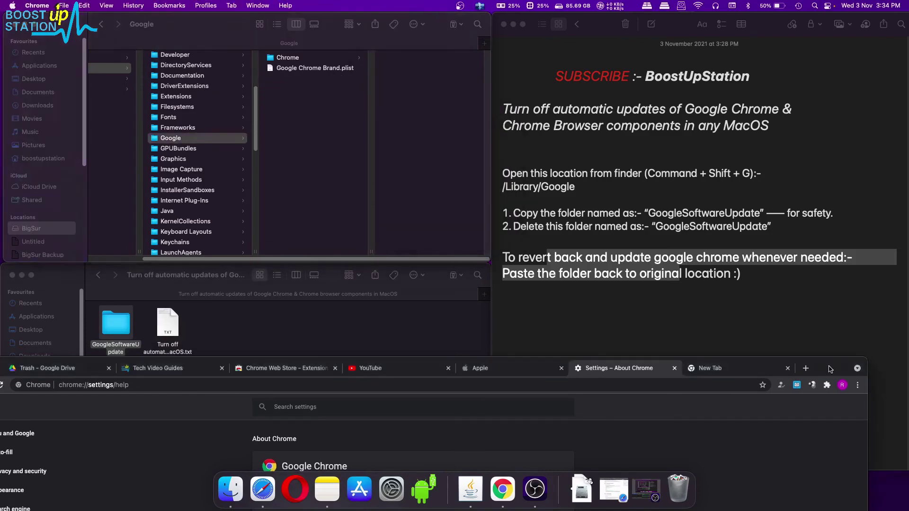
drag(830, 369, 863, 103)
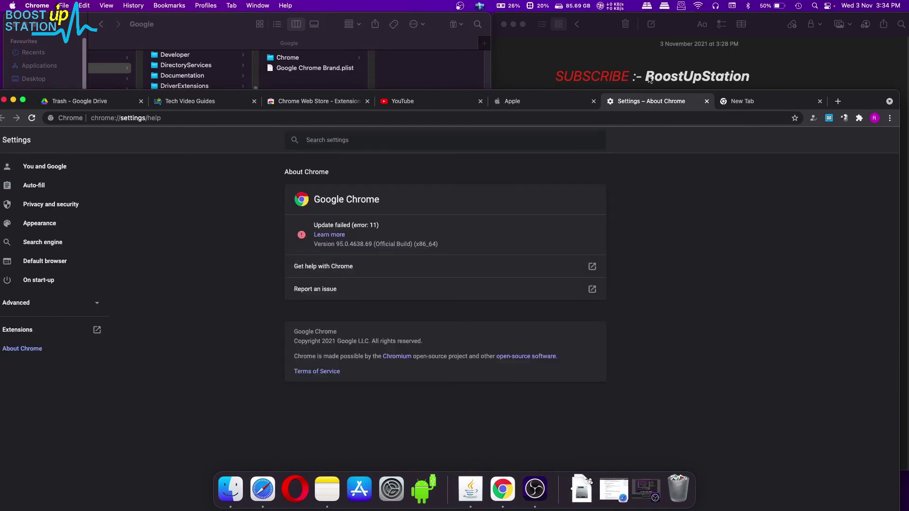
click(634, 85)
drag(552, 70, 751, 74)
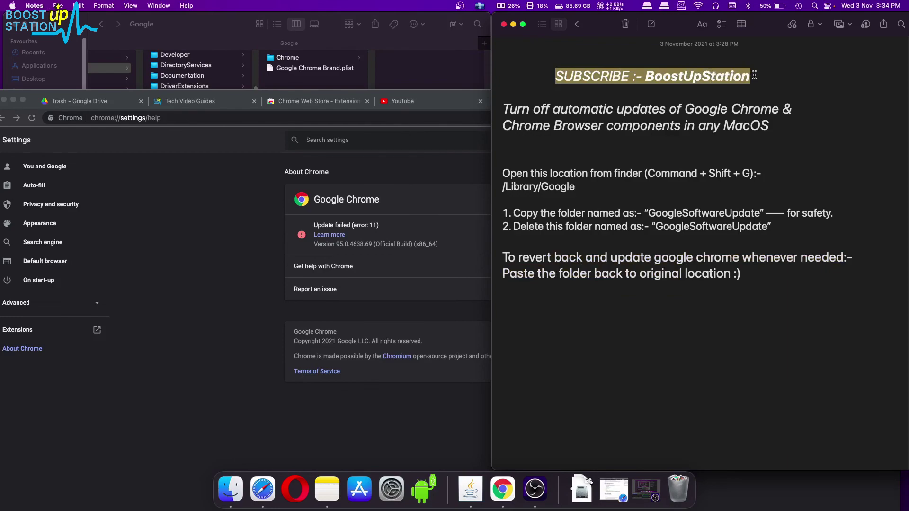